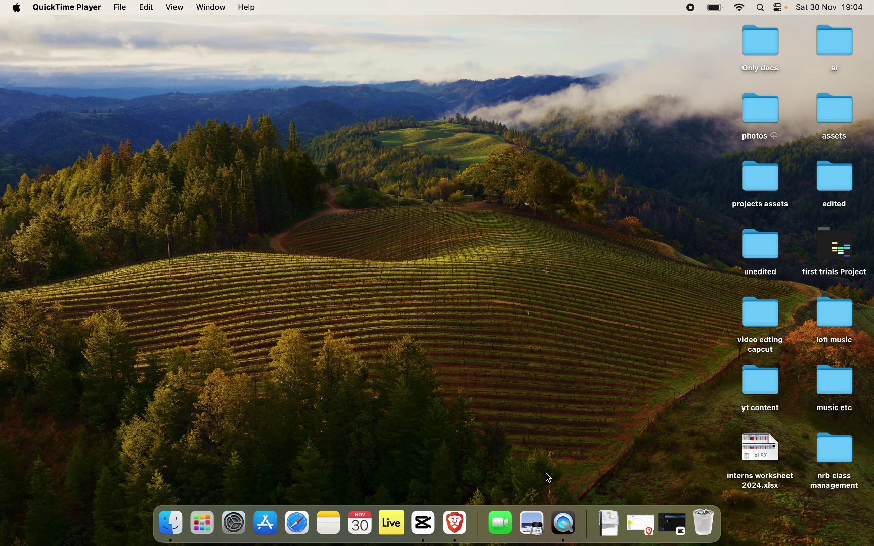
Step: Launch CapCut from the Dock and create a new empty project
{"action": "left_click", "coordinate": [422, 524]}
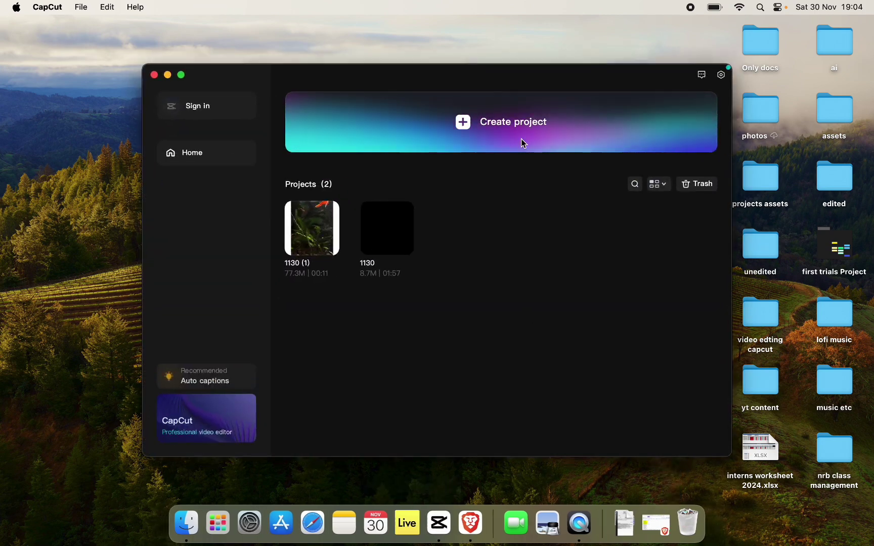
{"action": "left_click", "coordinate": [520, 138]}
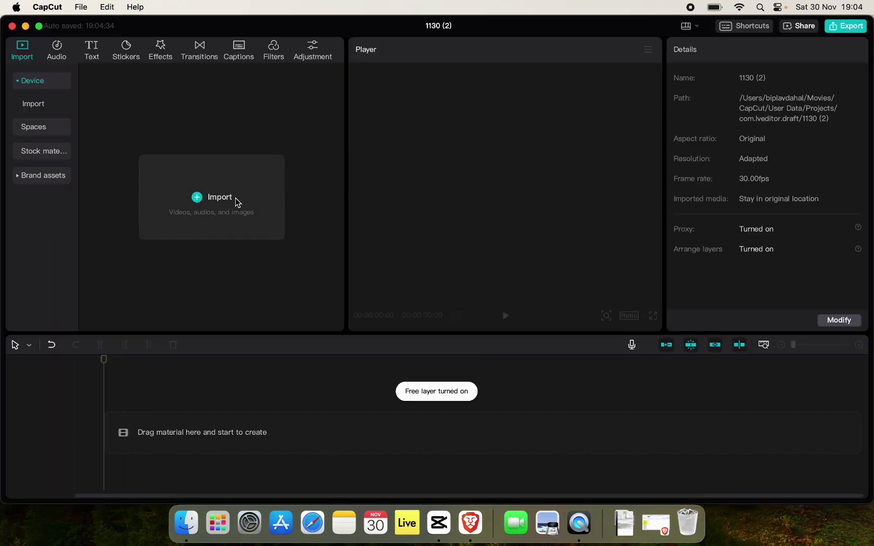
Step: Import 12634302_2160_3840_60fps.mp4 and place the aquarium clip on the timeline
{"action": "left_click", "coordinate": [234, 198]}
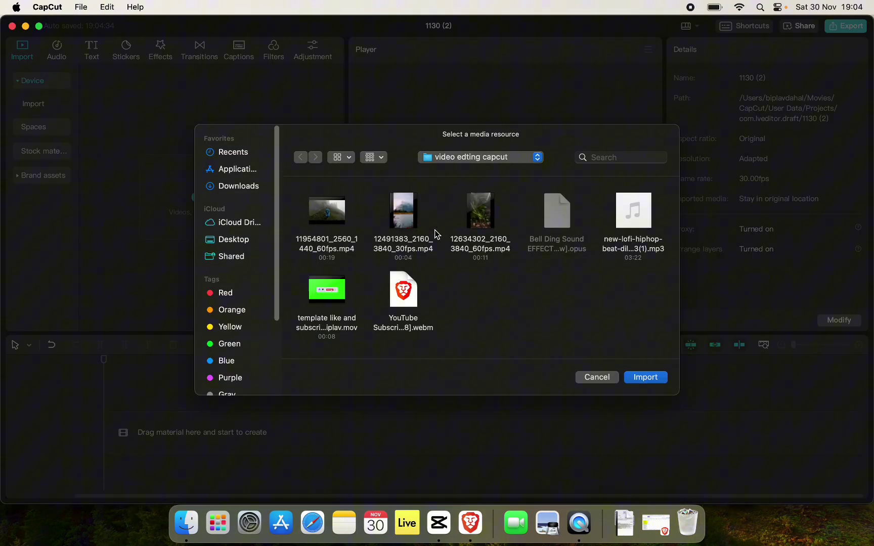
{"action": "left_click", "coordinate": [478, 219]}
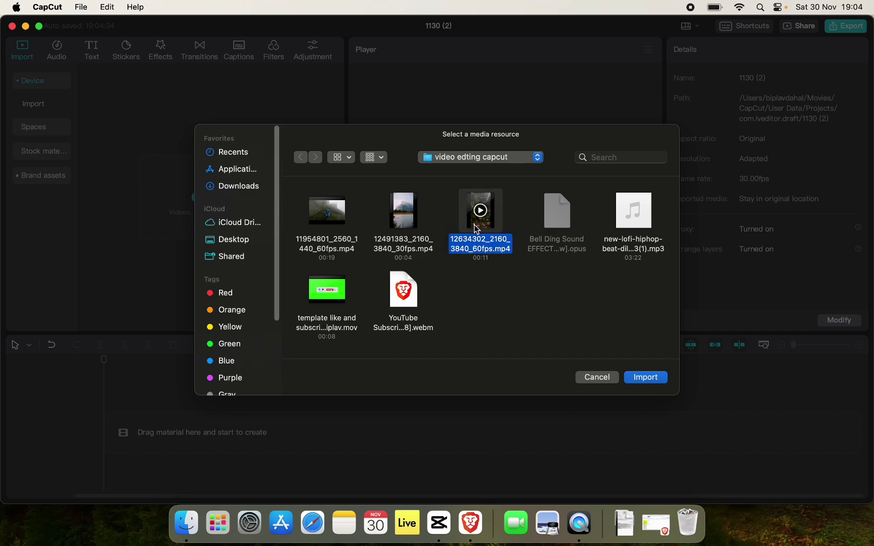
{"action": "left_click", "coordinate": [642, 380]}
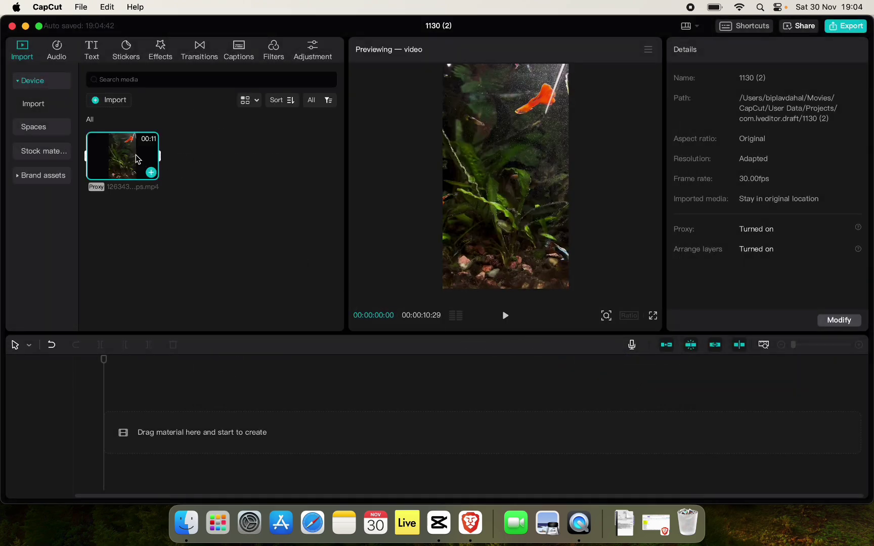
{"action": "left_click_drag", "start_coordinate": [136, 158], "coordinate": [111, 432]}
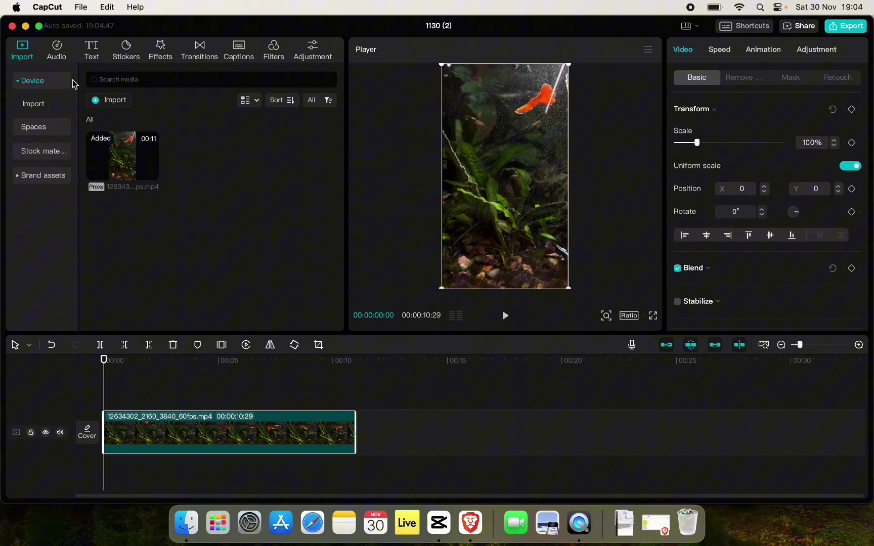
Step: Import Better alone.mp3 from the Desktop's lofi music folder
{"action": "left_click", "coordinate": [32, 104]}
{"action": "left_click", "coordinate": [115, 99]}
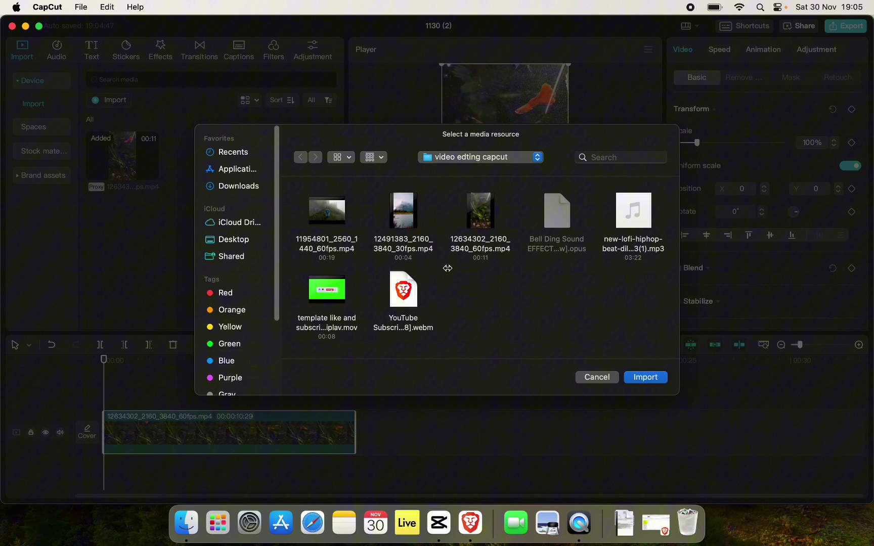
{"action": "left_click", "coordinate": [234, 240]}
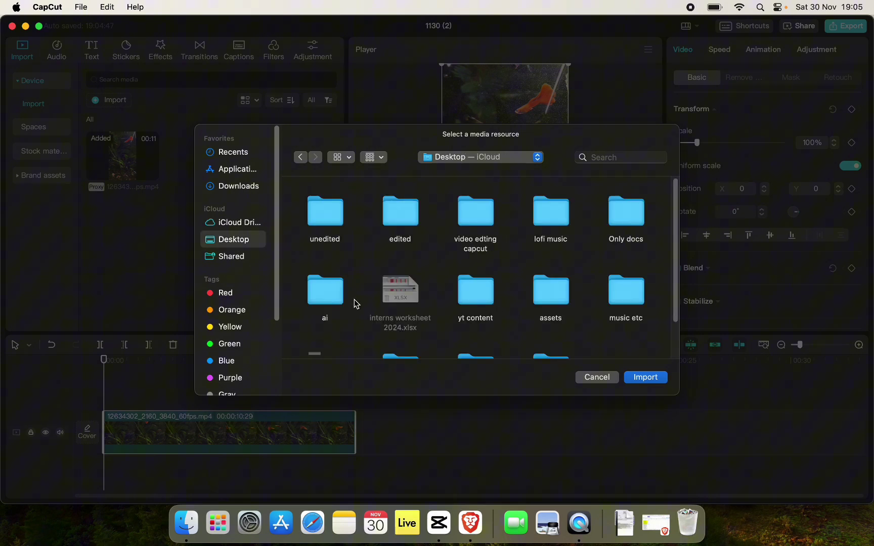
{"action": "double_click", "coordinate": [551, 220]}
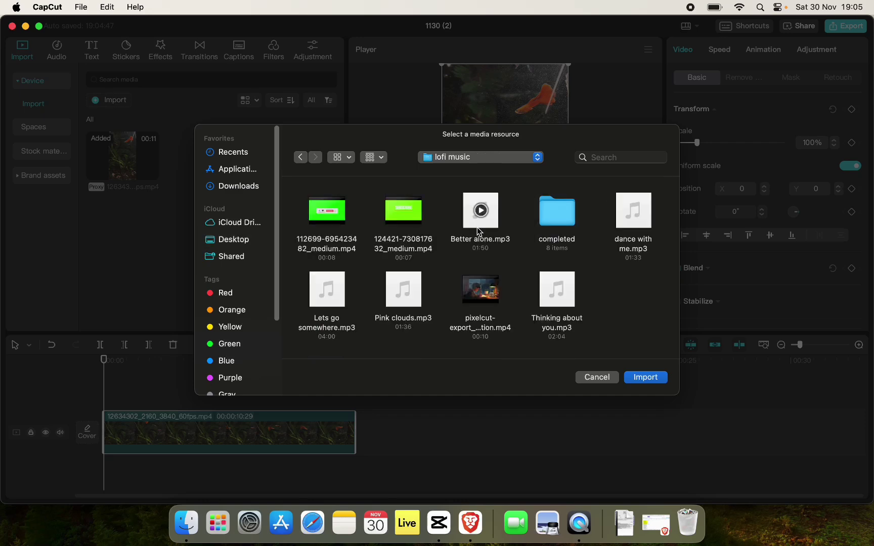
{"action": "double_click", "coordinate": [479, 210]}
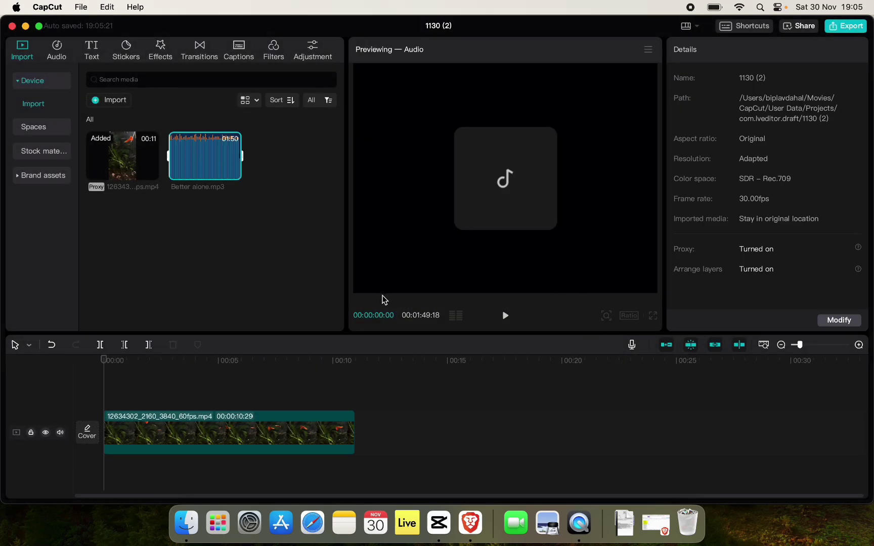
Step: Drop Better alone.mp3 on the audio track, zoom out, and trim it to the video's end
{"action": "left_click_drag", "start_coordinate": [205, 157], "coordinate": [99, 466]}
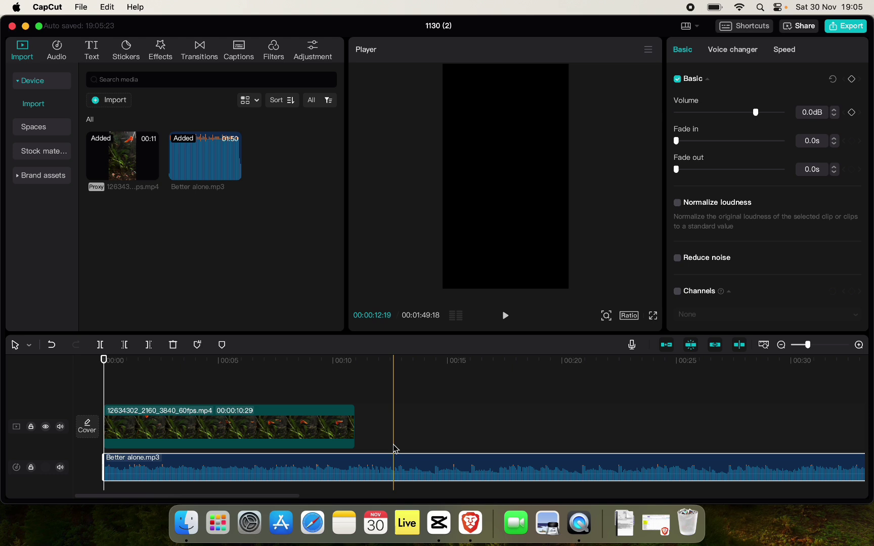
{"action": "key", "text": "super+minus"}
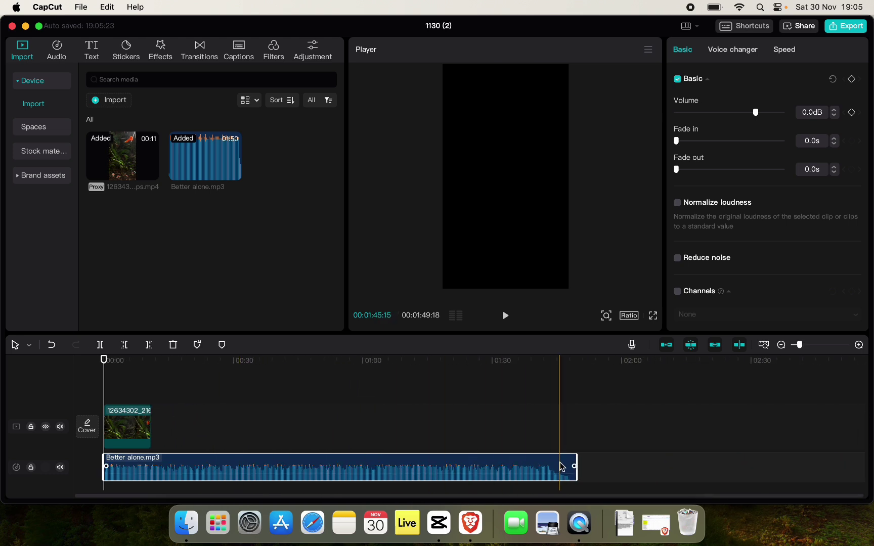
{"action": "left_click", "coordinate": [575, 410]}
{"action": "left_click", "coordinate": [351, 463]}
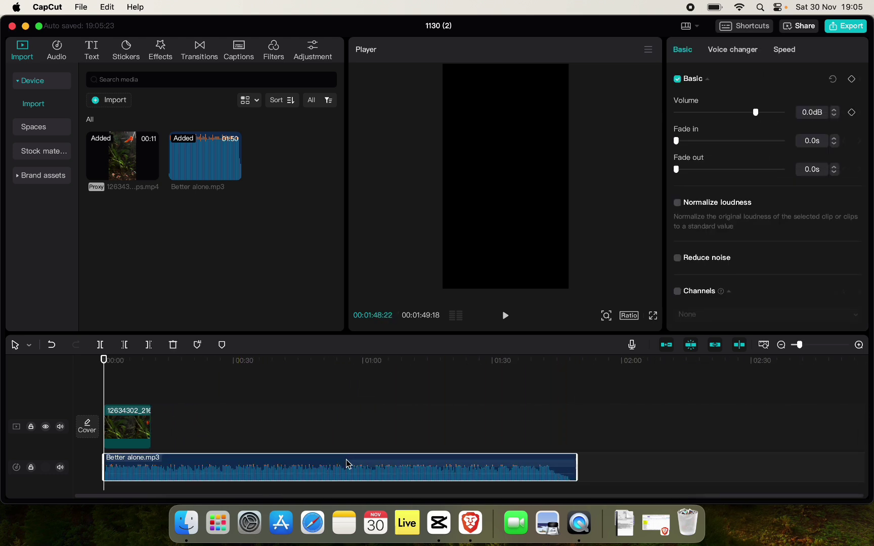
{"action": "mouse_move", "coordinate": [577, 467]}
{"action": "left_mouse_down"}
{"action": "mouse_move", "coordinate": [151, 472]}
{"action": "mouse_move", "coordinate": [140, 480]}
{"action": "left_mouse_up"}
Step: Set the music volume to -11.5dB and play the edit once to check it
{"action": "left_click", "coordinate": [106, 406]}
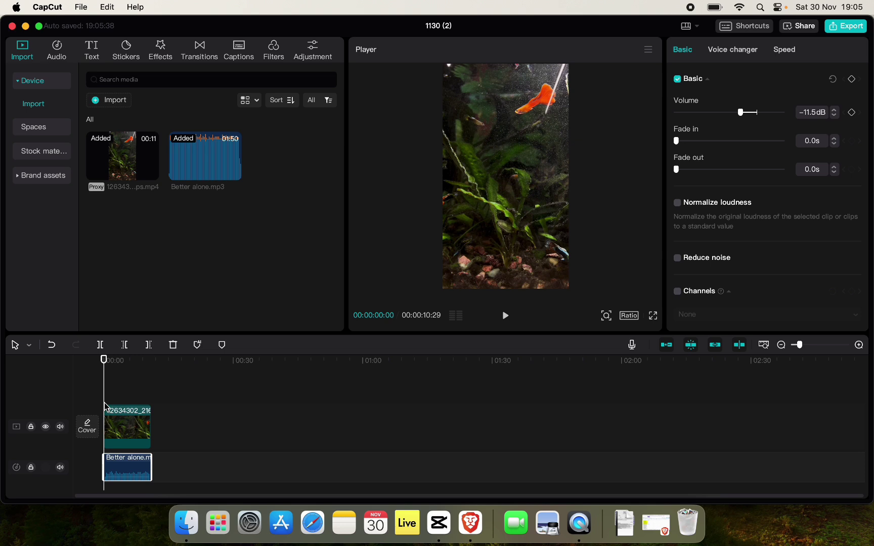
{"action": "key", "text": "space"}
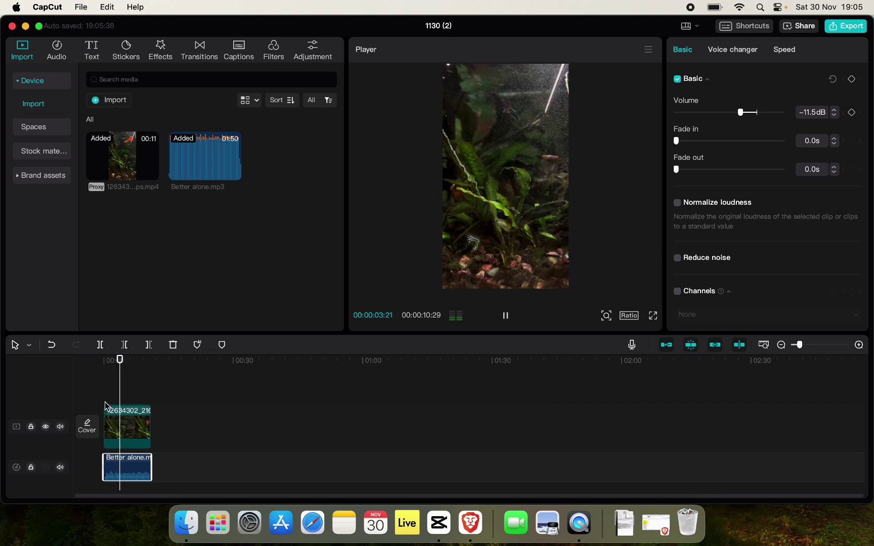
{"action": "key", "text": "space"}
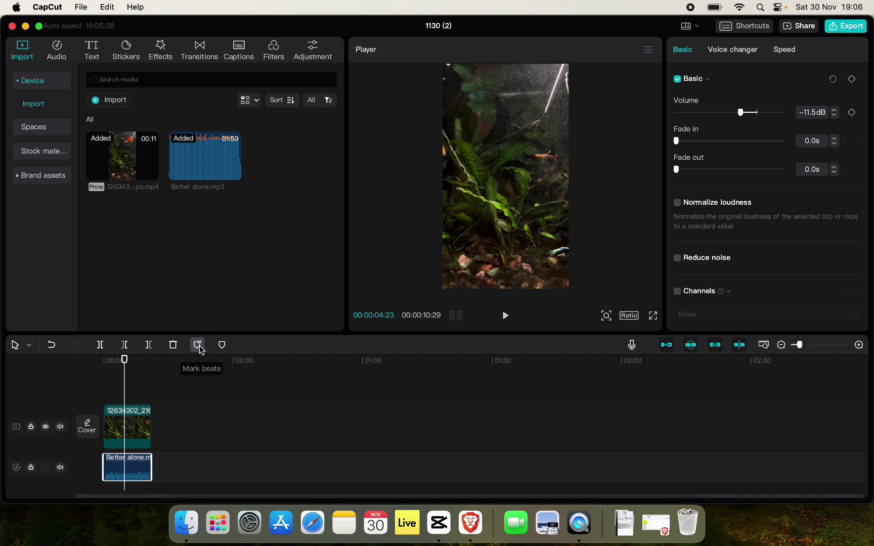
Step: Mark the song's beats automatically with Beats 1, then jump near the clip's end
{"action": "left_click", "coordinate": [198, 345]}
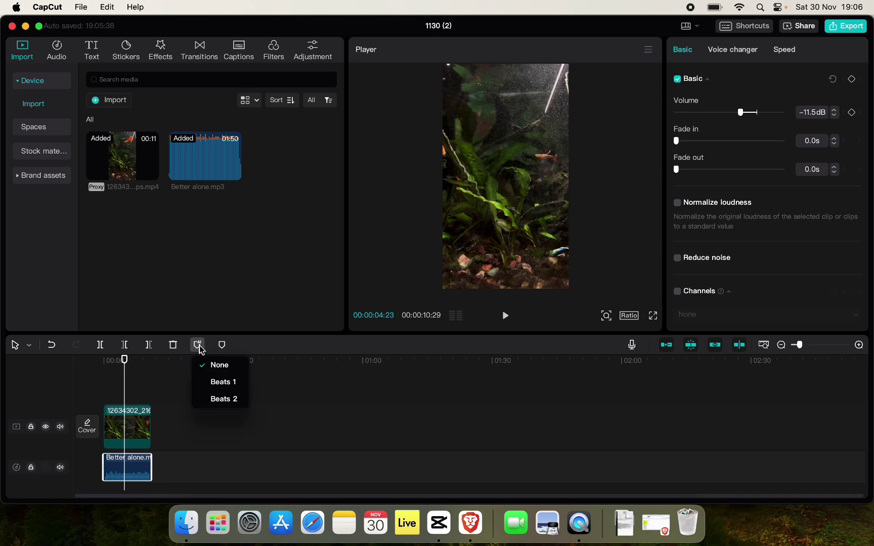
{"action": "left_click", "coordinate": [223, 382]}
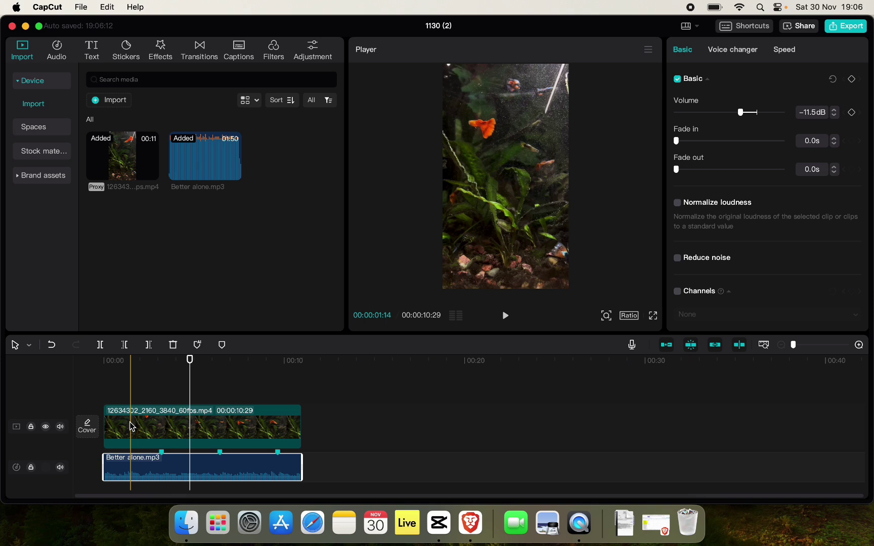
{"action": "key", "text": "Down"}
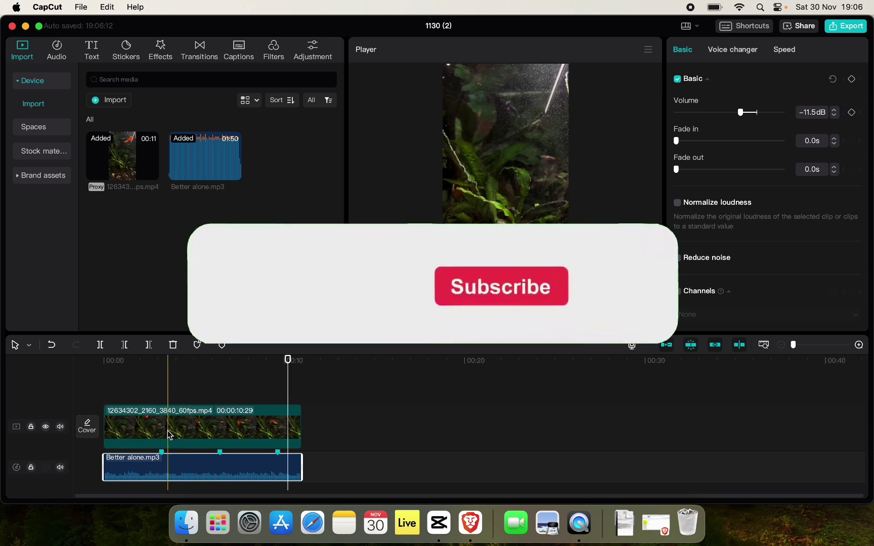